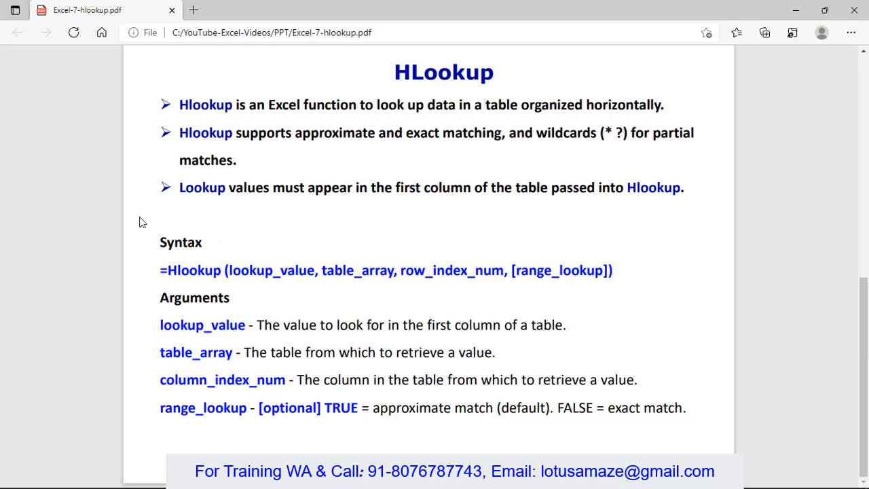
# Step: Examine the lookup_value, table_array and row_index_num arguments in the HLOOKUP syntax line of the PDF
pyautogui.doubleClick(284, 271)
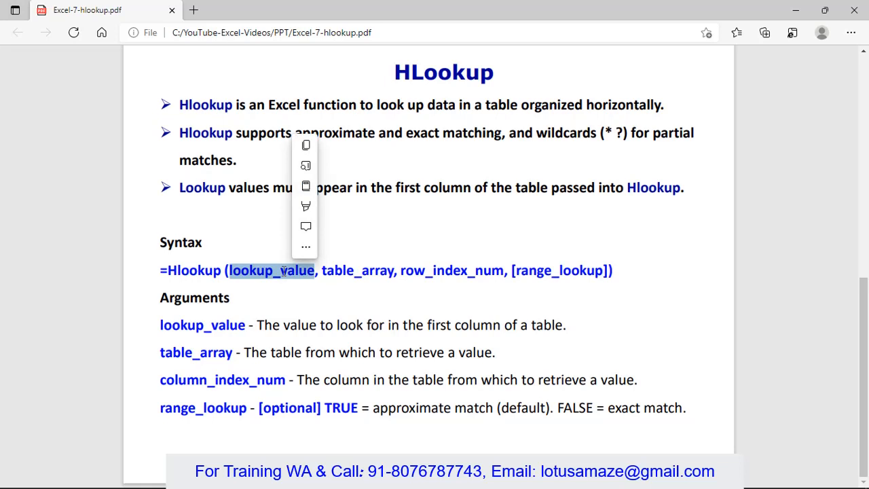
pyautogui.doubleClick(367, 270)
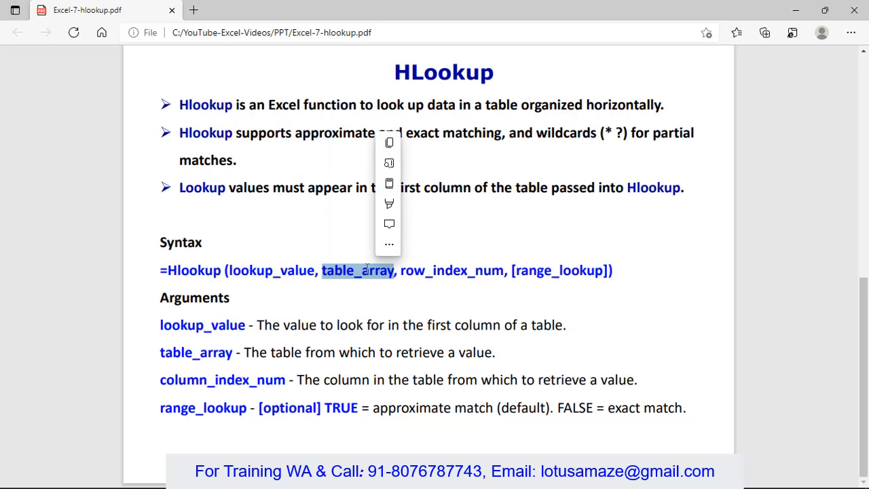
pyautogui.doubleClick(469, 269)
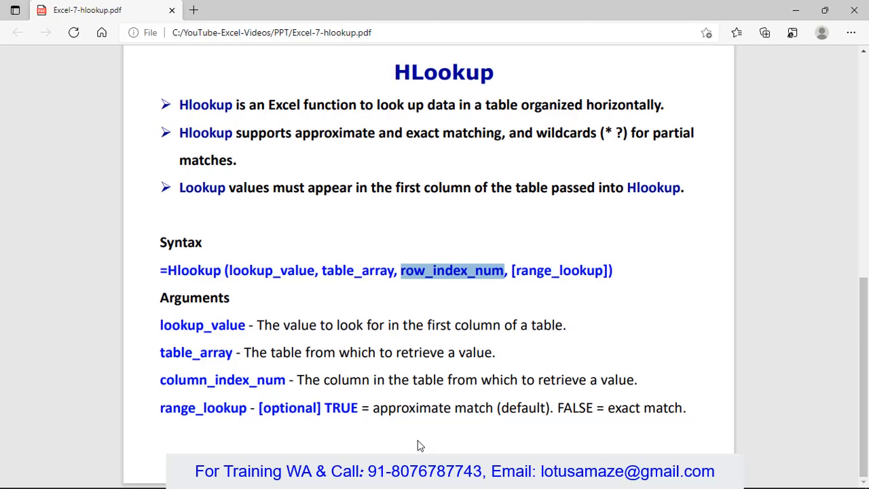
# Step: Switch to the hlookup.xlsx workbook in Excel and review the headings in row 3 from Product through Cover
pyautogui.hotkey('alt', 'Tab')
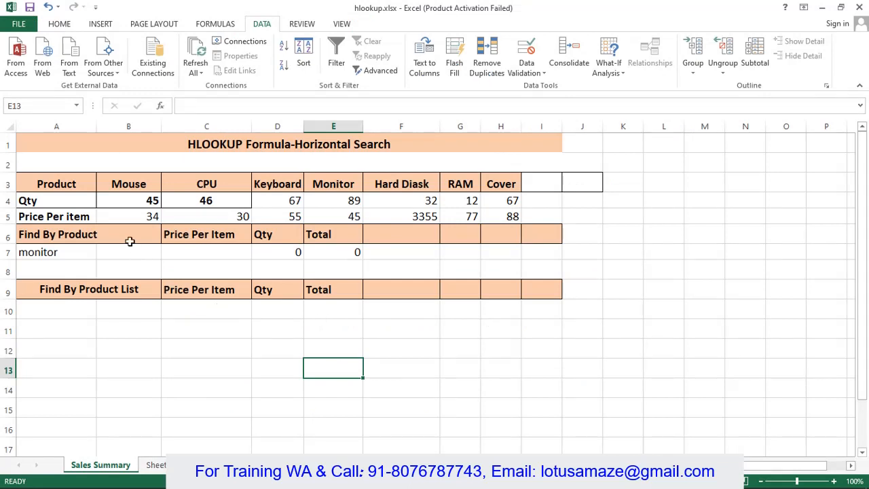
pyautogui.click(60, 186)
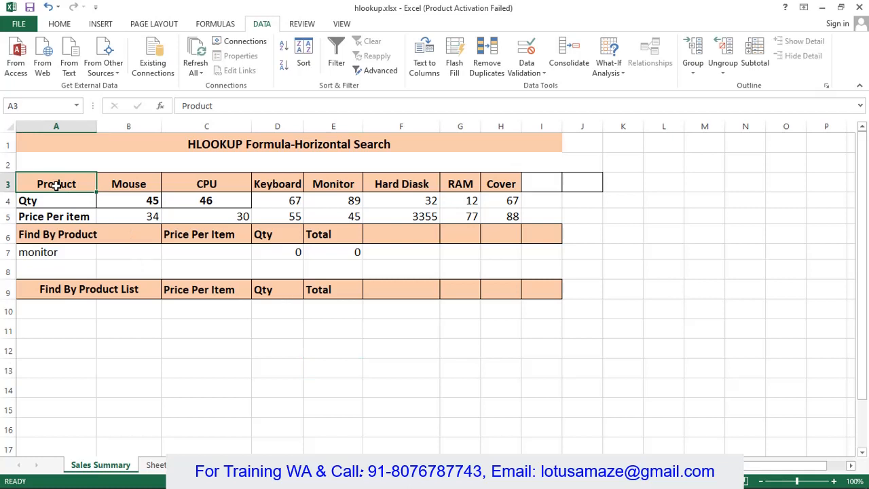
pyautogui.click(127, 183)
pyautogui.click(207, 182)
pyautogui.click(272, 182)
pyautogui.click(335, 182)
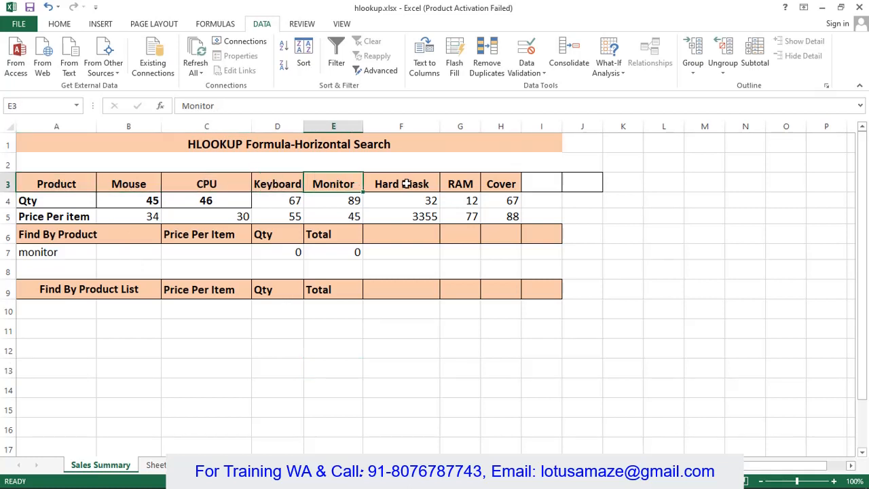
pyautogui.click(400, 184)
pyautogui.click(462, 184)
pyautogui.click(511, 183)
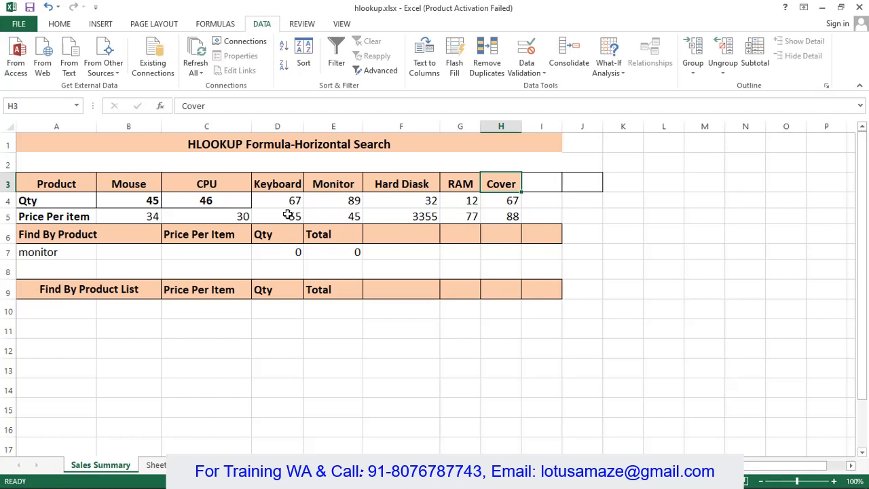
# Step: Fill in the monitor row under Find By Product with price per item 45 in C7 and quantity 22 in D7
pyautogui.click(65, 254)
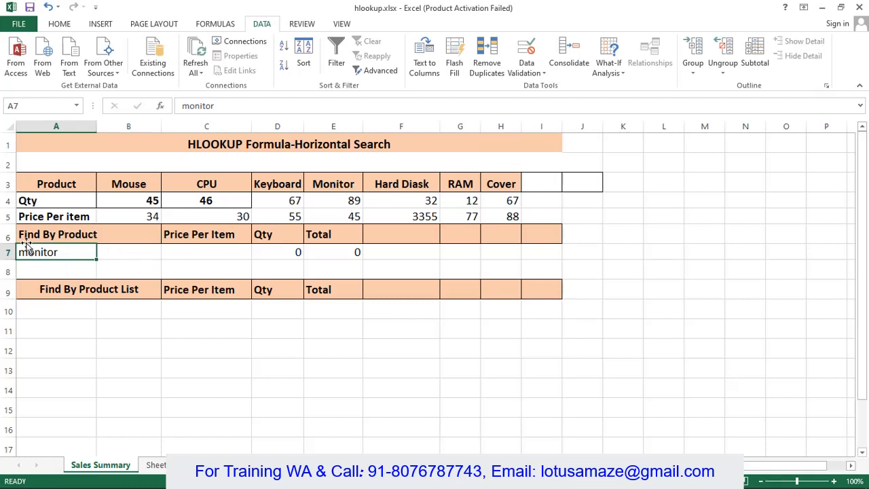
pyautogui.click(345, 186)
pyautogui.click(336, 215)
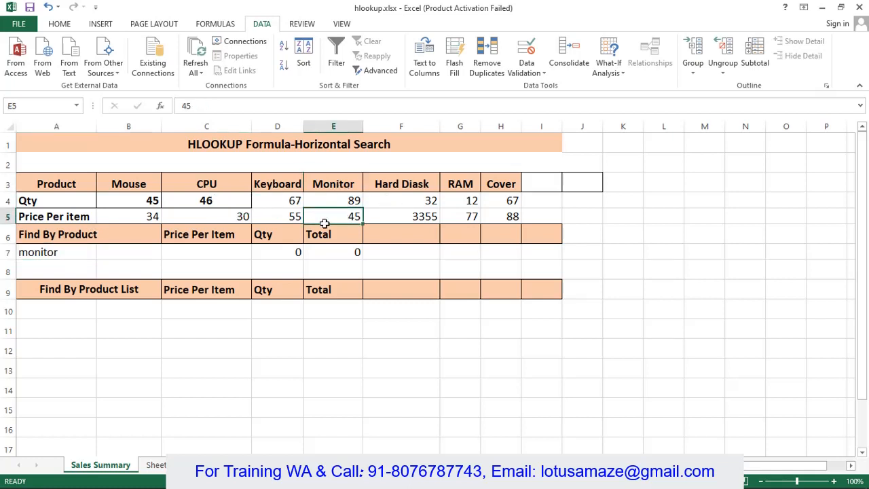
pyautogui.click(223, 258)
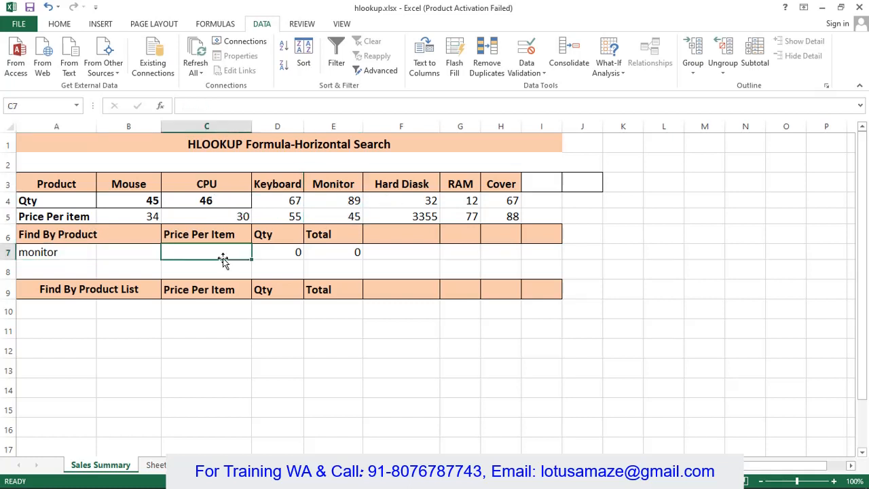
pyautogui.write('45')
pyautogui.click(264, 251)
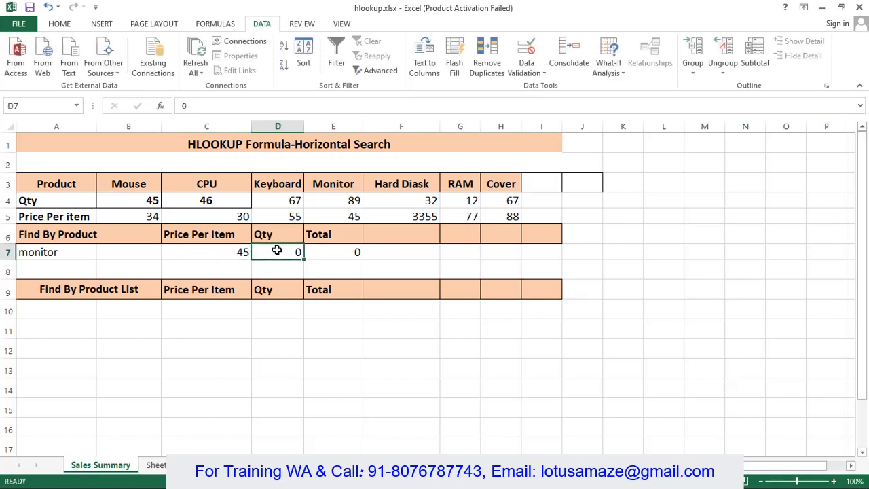
pyautogui.write('22')
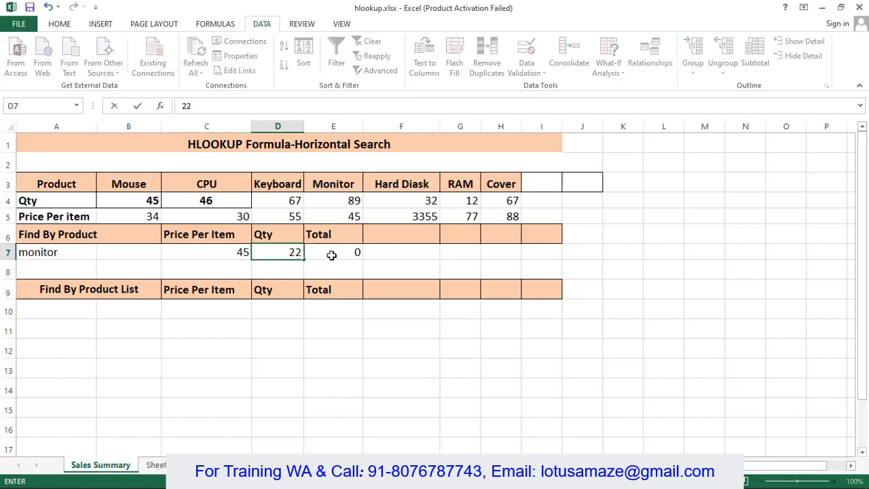
pyautogui.press('Return')
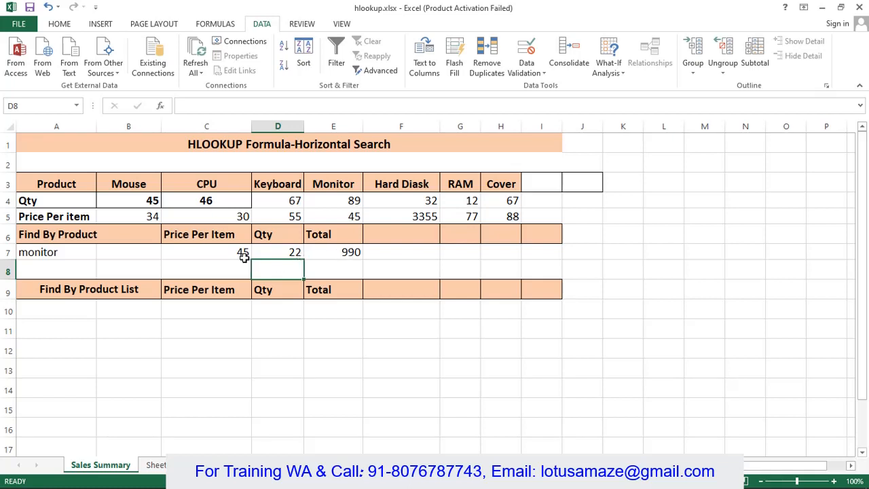
pyautogui.click(332, 256)
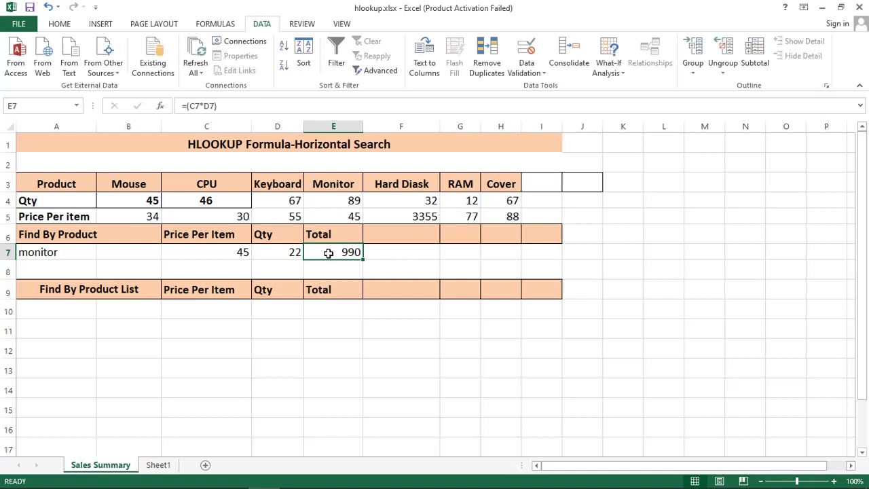
# Step: Replace the price in C7 with the start of an HLOOKUP formula using A7 as the lookup value
pyautogui.click(238, 256)
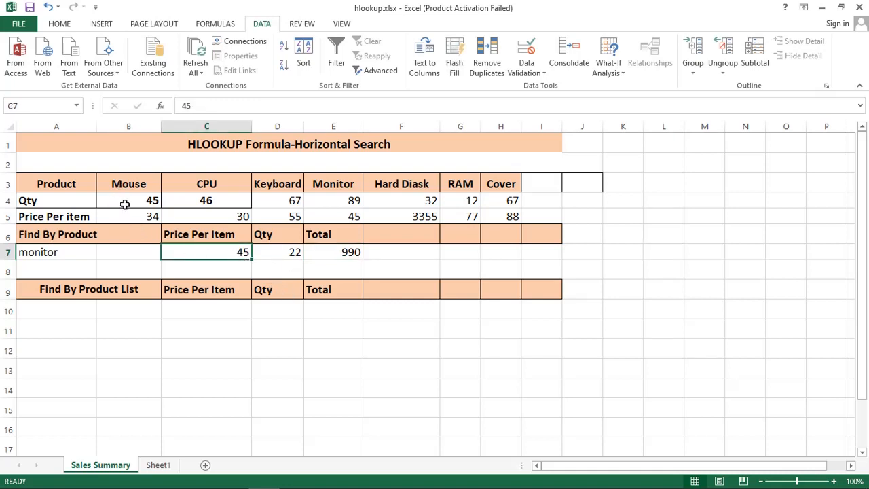
pyautogui.click(125, 184)
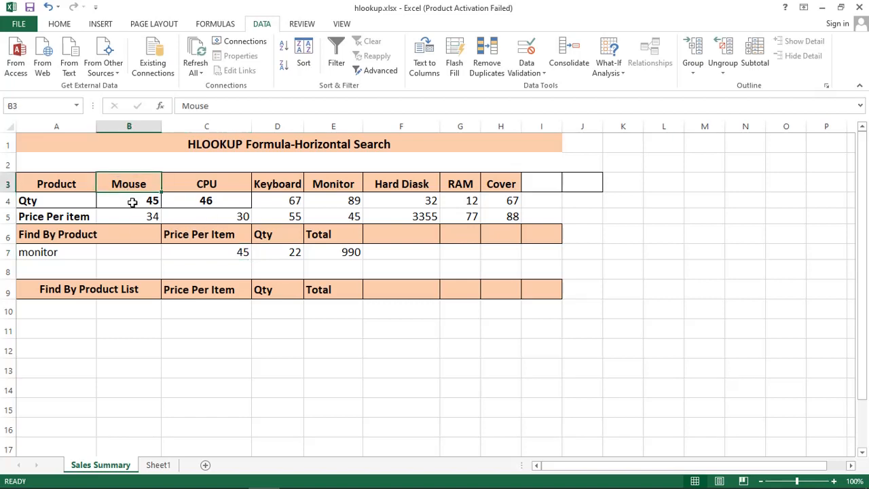
pyautogui.click(130, 200)
pyautogui.click(132, 216)
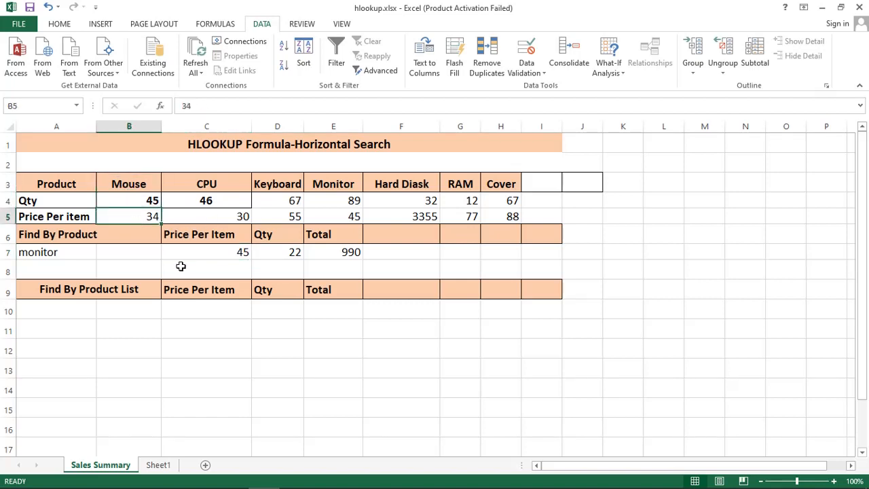
pyautogui.click(218, 256)
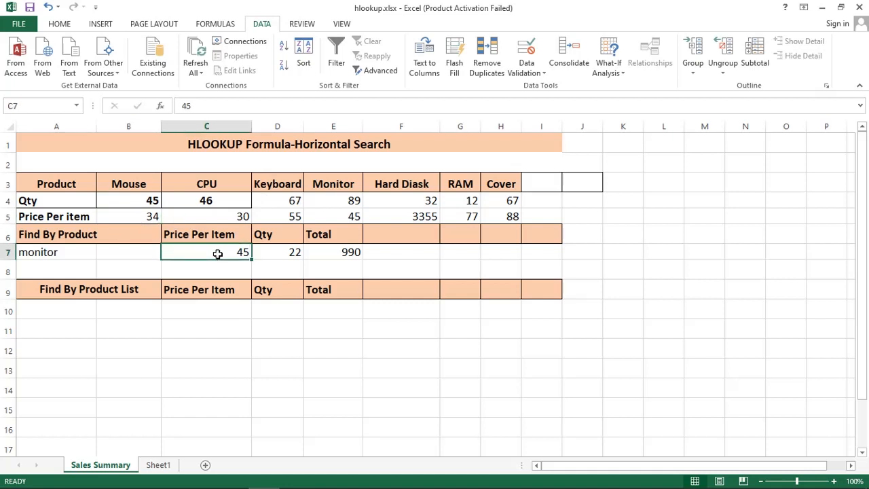
pyautogui.write('=')
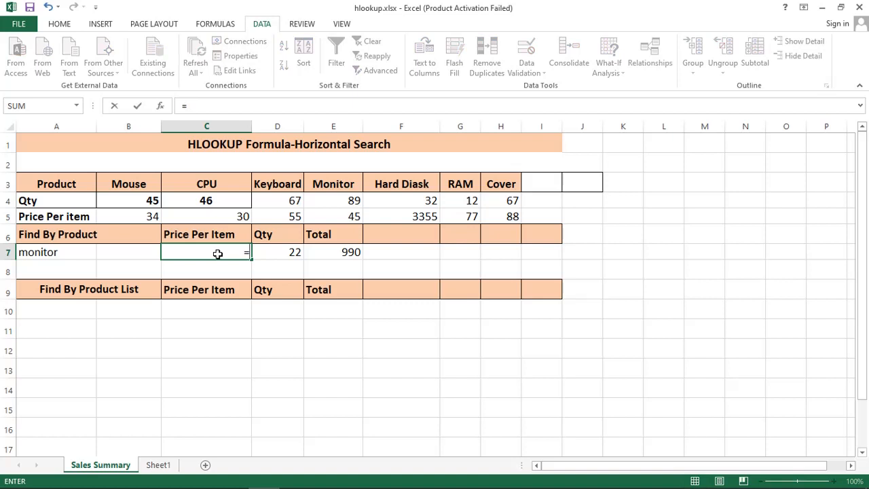
pyautogui.write('HLOOK')
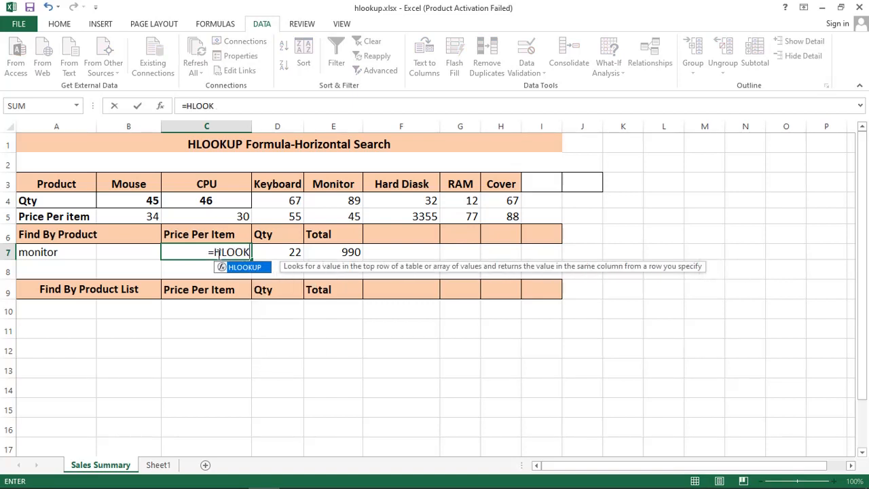
pyautogui.press('Tab')
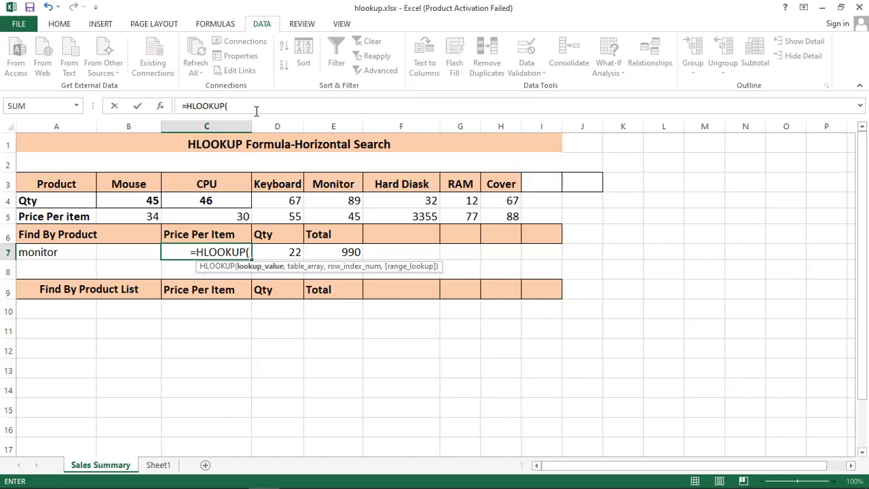
pyautogui.click(257, 106)
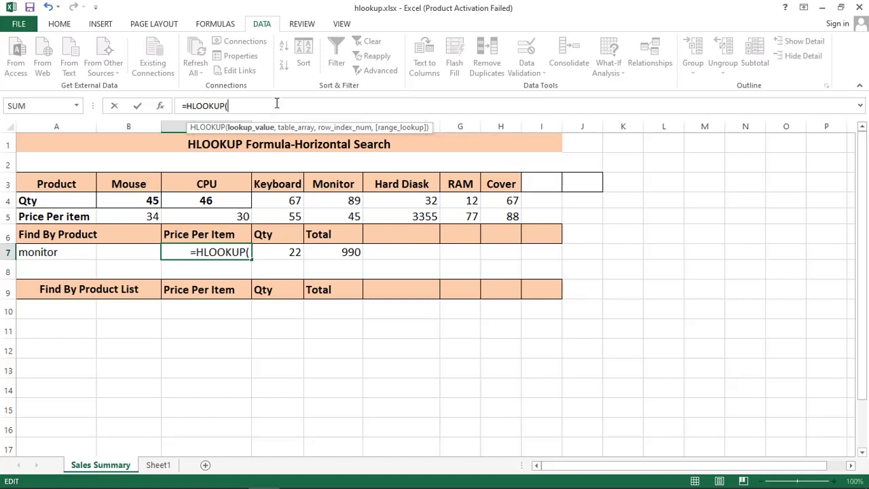
pyautogui.write('A7,')
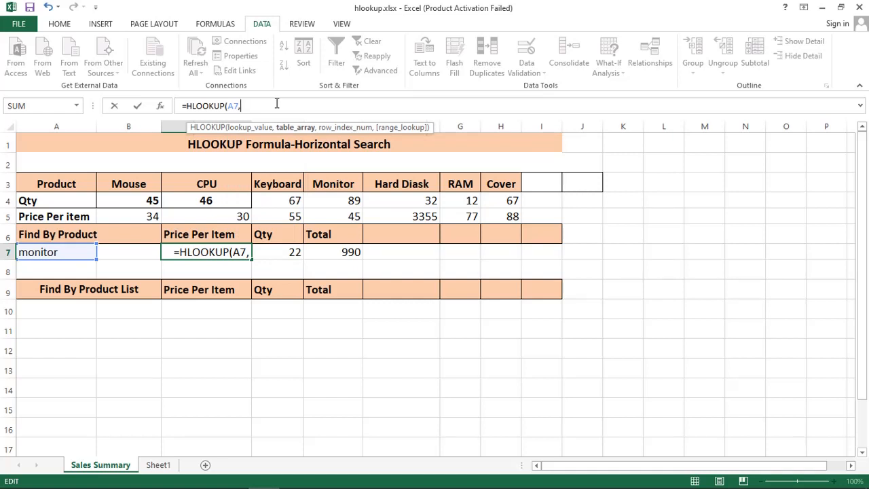
# Step: Complete the HLOOKUP formula in C7 with table array B3:H5 and row index 3, and check it against the Monitor column
pyautogui.moveTo(121, 184); pyautogui.dragTo(512, 215)
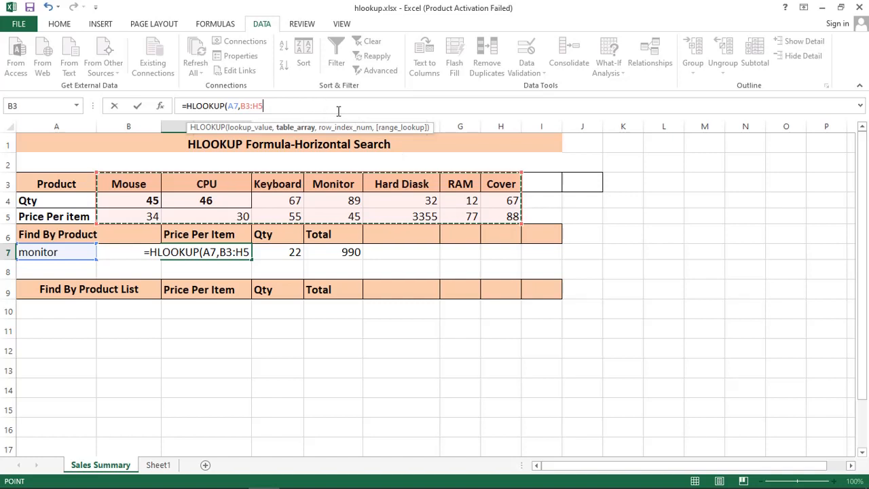
pyautogui.write(',')
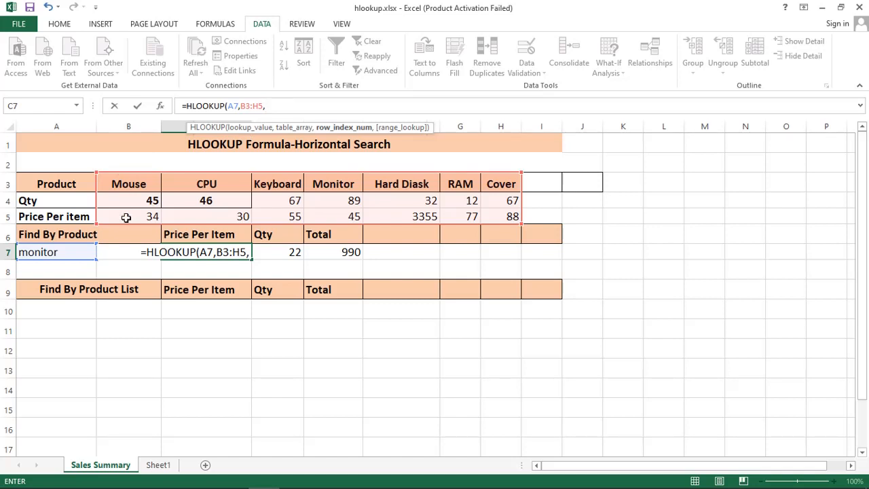
pyautogui.write('3)')
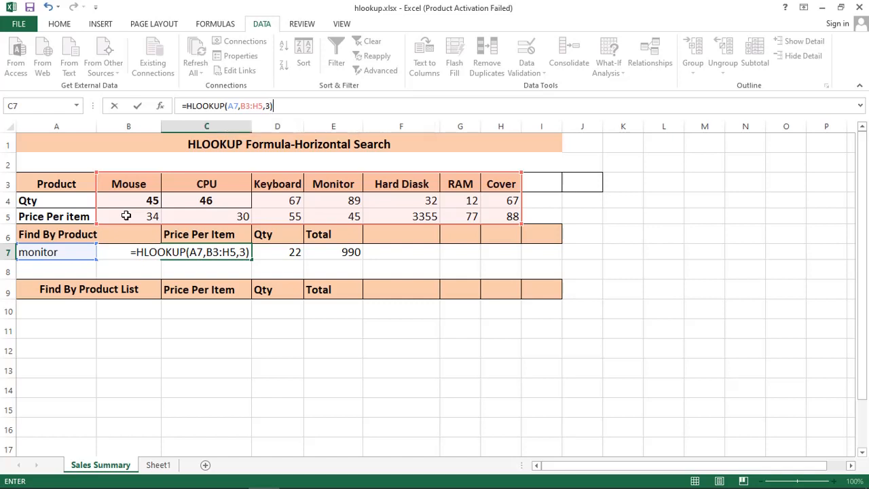
pyautogui.press('Return')
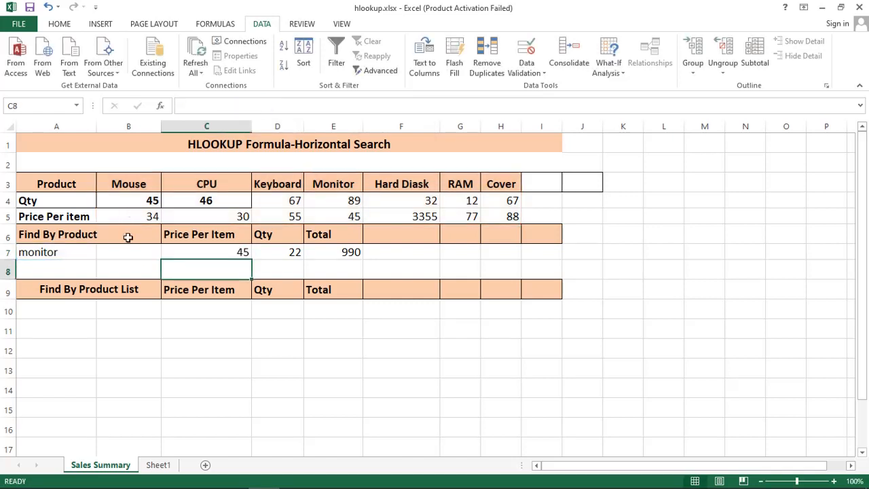
pyautogui.click(219, 253)
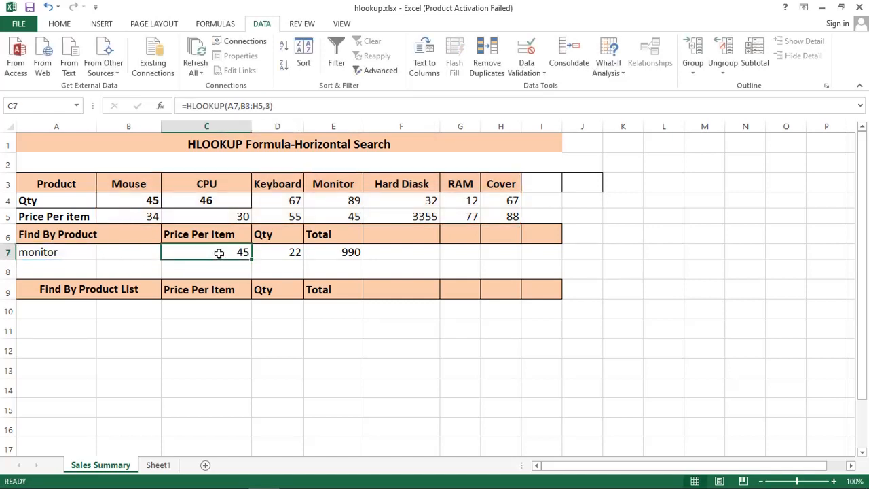
pyautogui.click(329, 185)
pyautogui.click(332, 214)
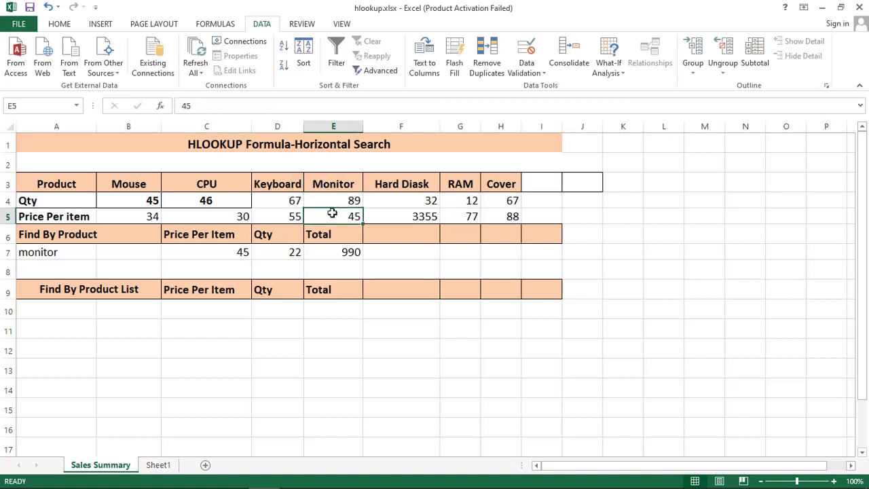
pyautogui.click(272, 255)
pyautogui.click(333, 251)
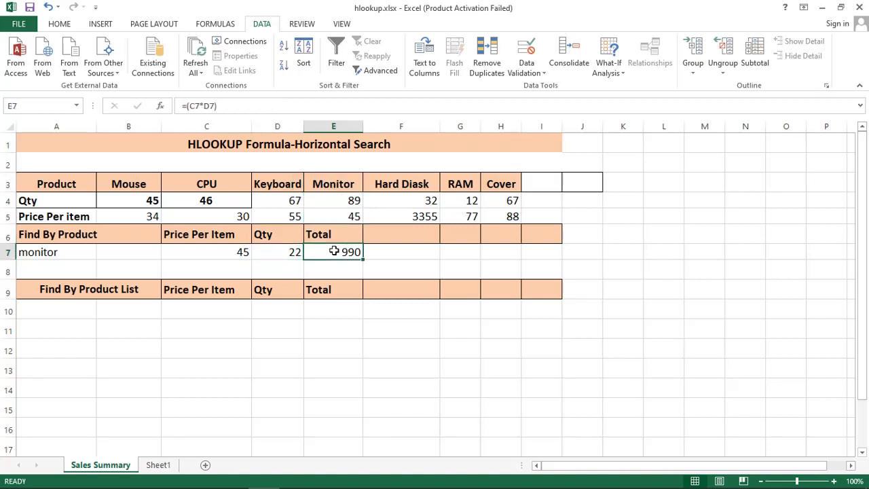
# Step: Change the lookup product in A7 to cpu and check the price, quantity and total for it
pyautogui.click(78, 258)
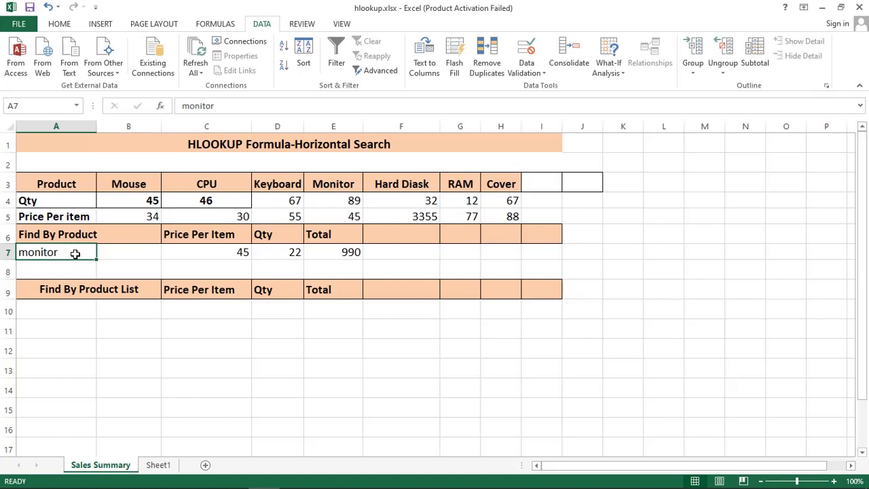
pyautogui.write('cpu')
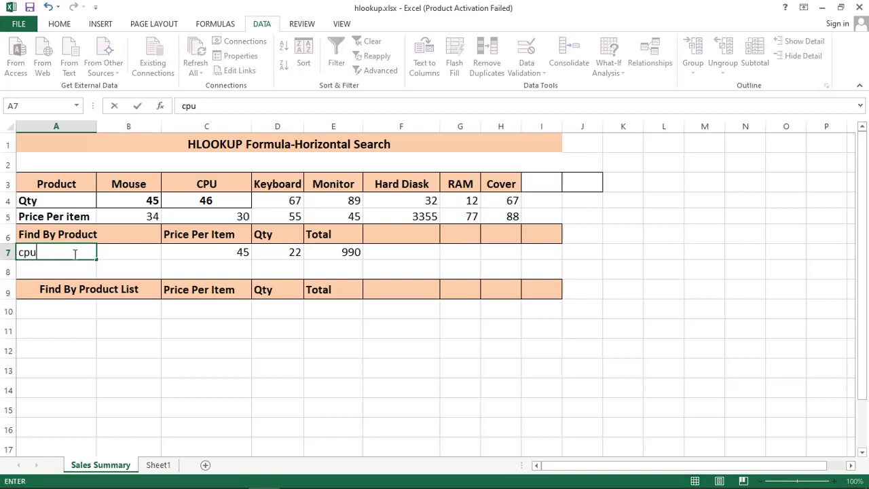
pyautogui.press('Return')
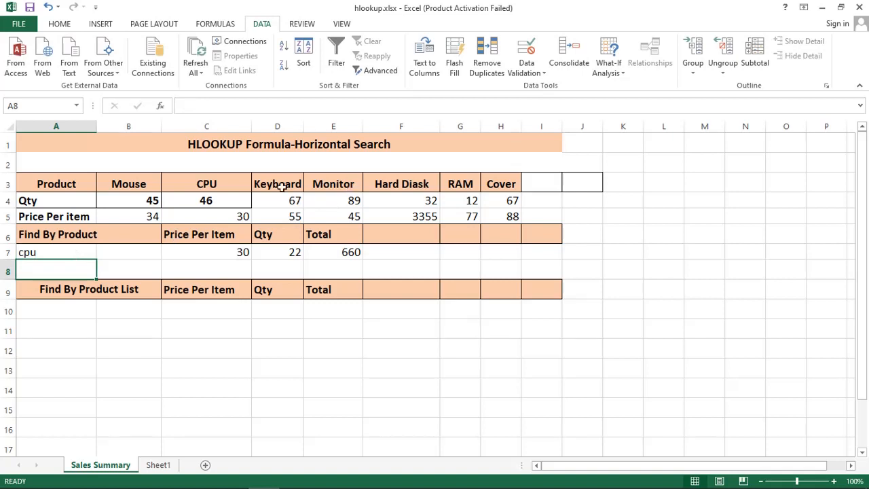
pyautogui.click(222, 221)
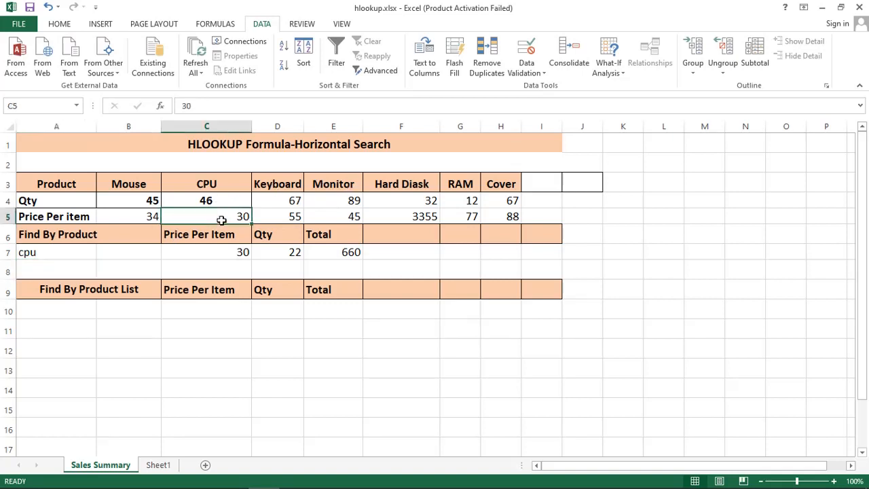
pyautogui.click(291, 253)
pyautogui.click(350, 252)
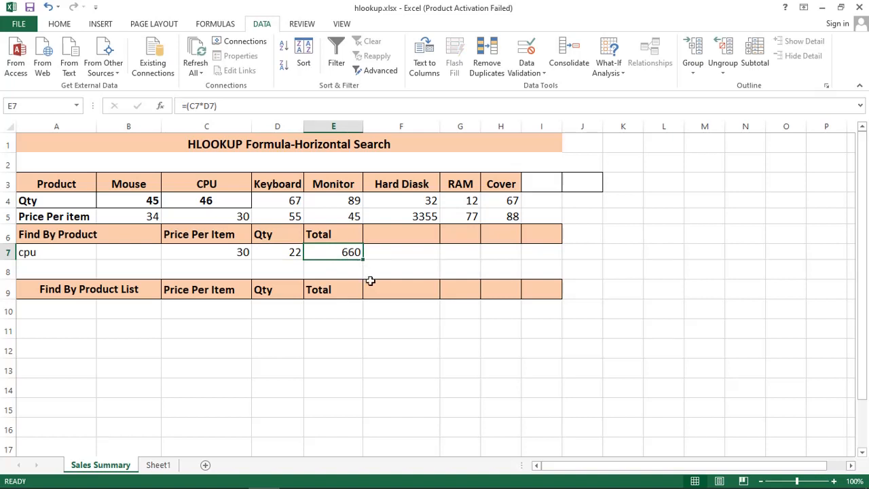
# Step: Add list data validation to A7 using the product names in B3:H3 as the source
pyautogui.moveTo(104, 187); pyautogui.dragTo(501, 184)
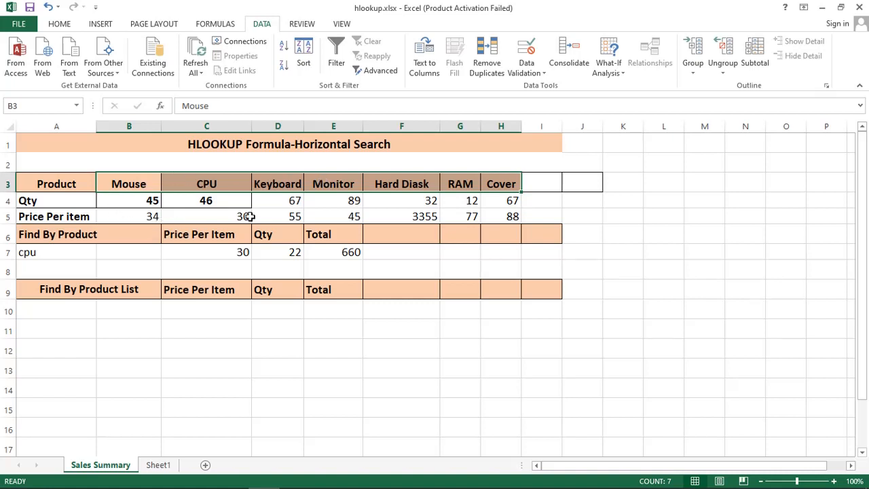
pyautogui.click(345, 252)
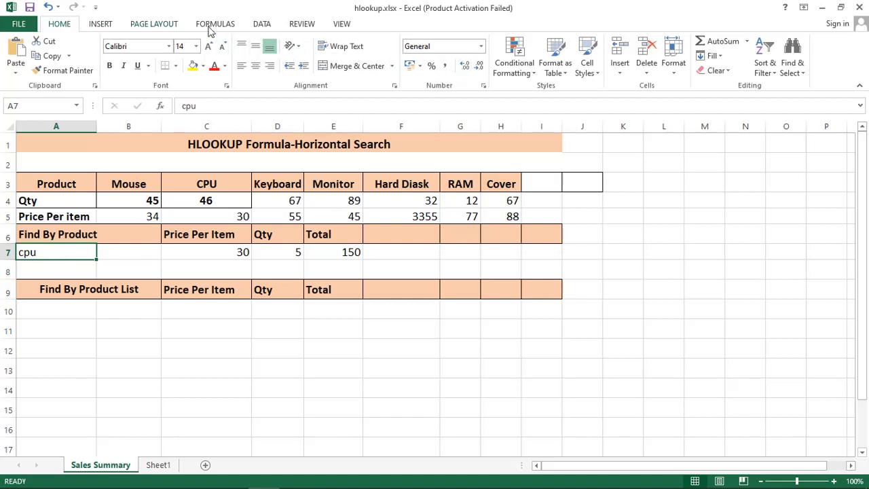
pyautogui.click(270, 26)
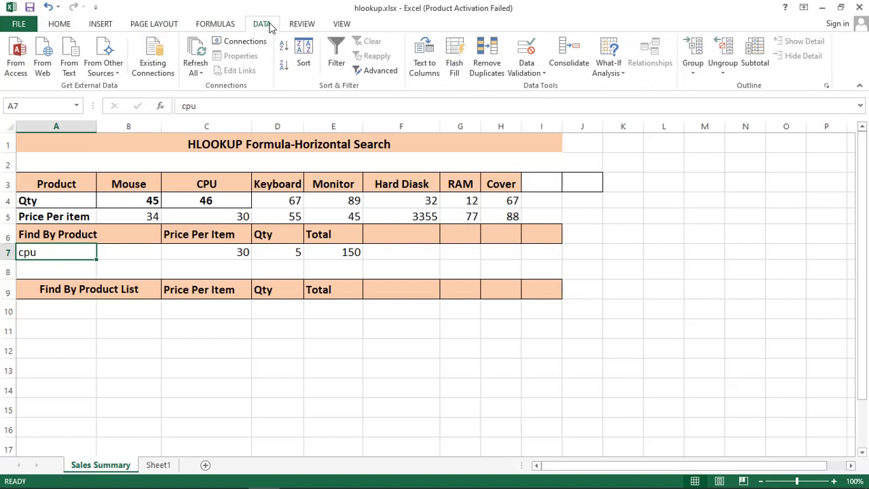
pyautogui.click(540, 69)
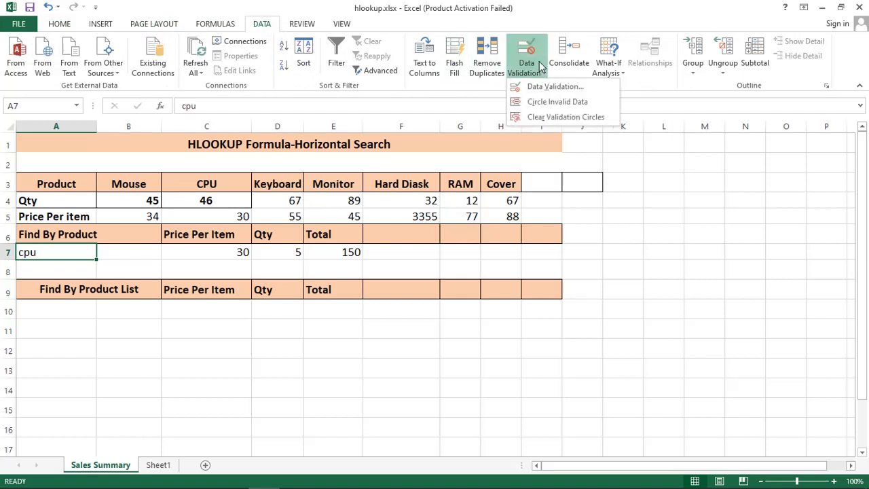
pyautogui.click(549, 87)
pyautogui.click(343, 208)
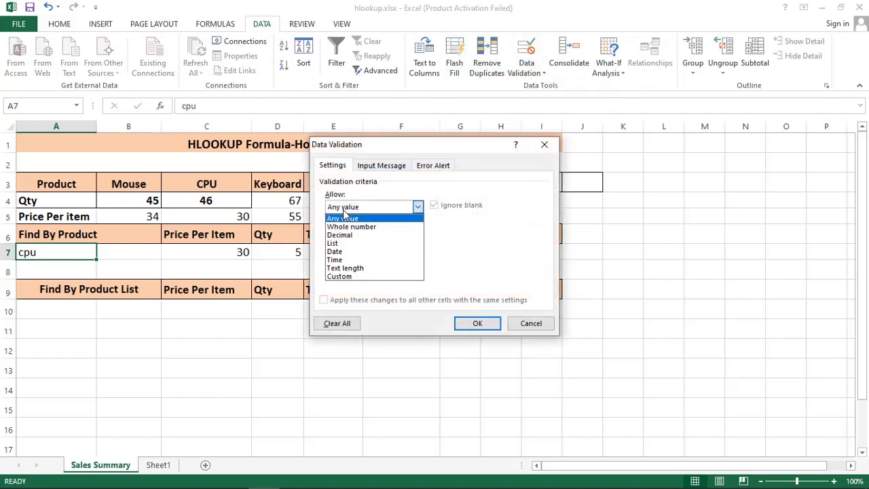
pyautogui.click(346, 246)
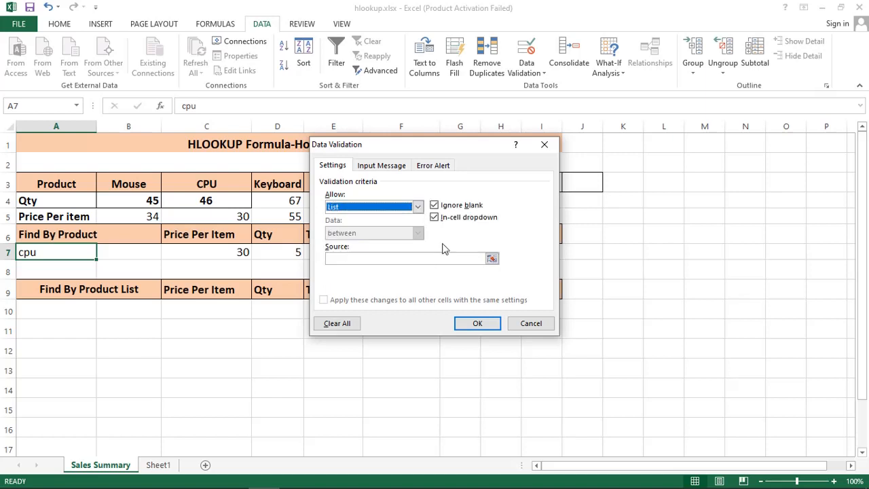
pyautogui.click(491, 258)
pyautogui.moveTo(134, 186); pyautogui.dragTo(500, 184)
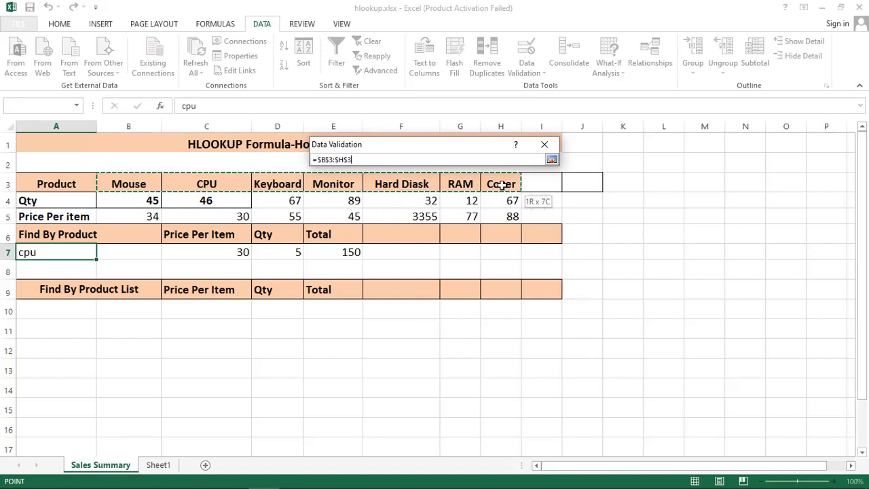
pyautogui.click(551, 160)
pyautogui.click(476, 322)
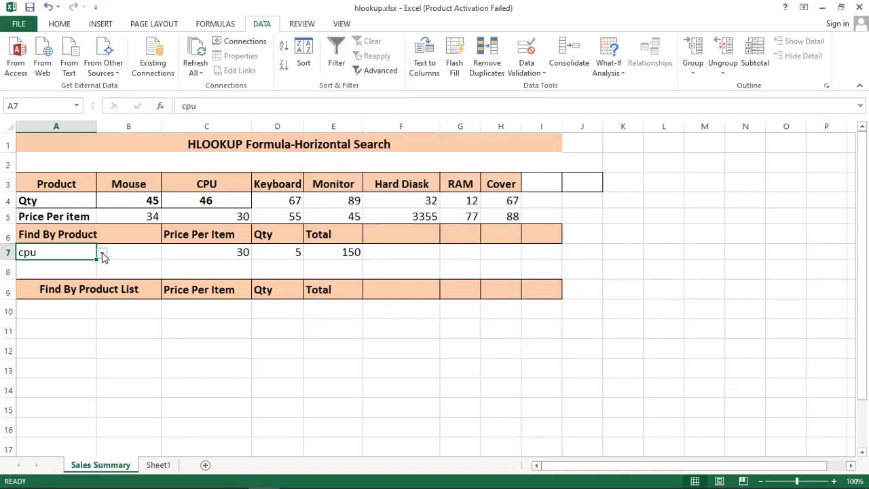
# Step: Choose Keyboard as the lookup product in A7 and check its price per item in C7
pyautogui.click(102, 252)
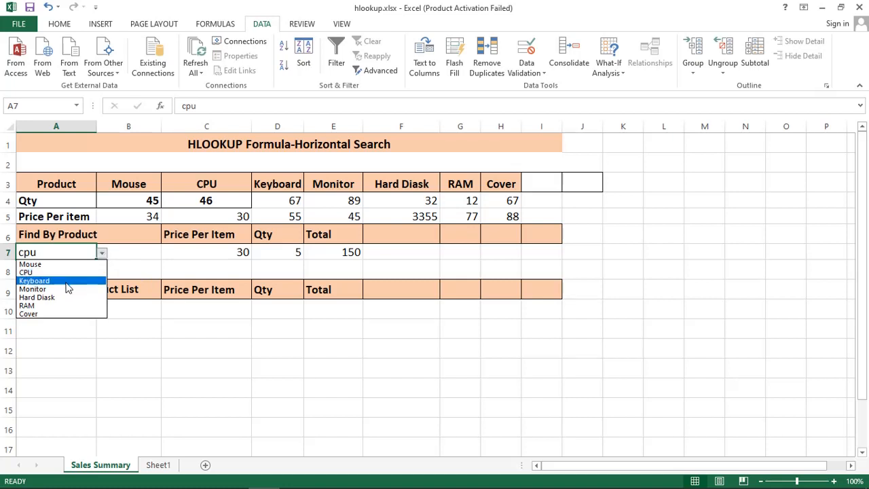
pyautogui.click(68, 287)
pyautogui.click(241, 251)
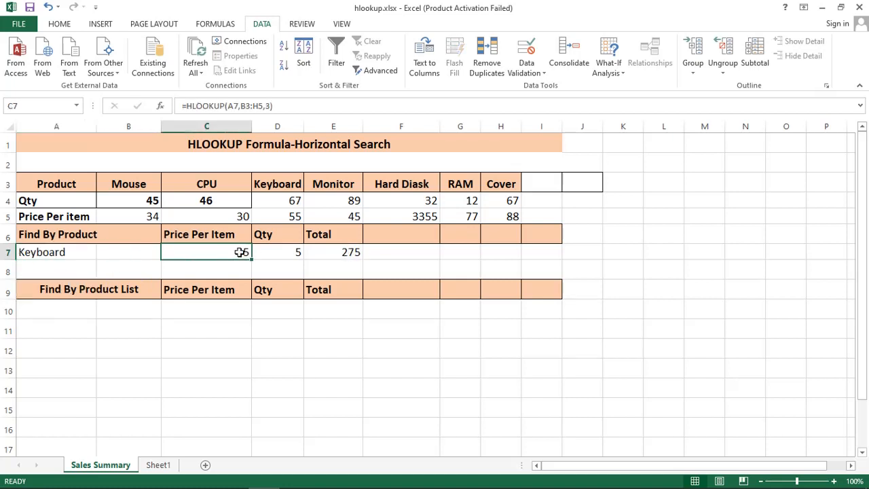
# Step: Change the lookup product in A7 to Hard Diask using the validation list
pyautogui.click(101, 253)
pyautogui.click(82, 250)
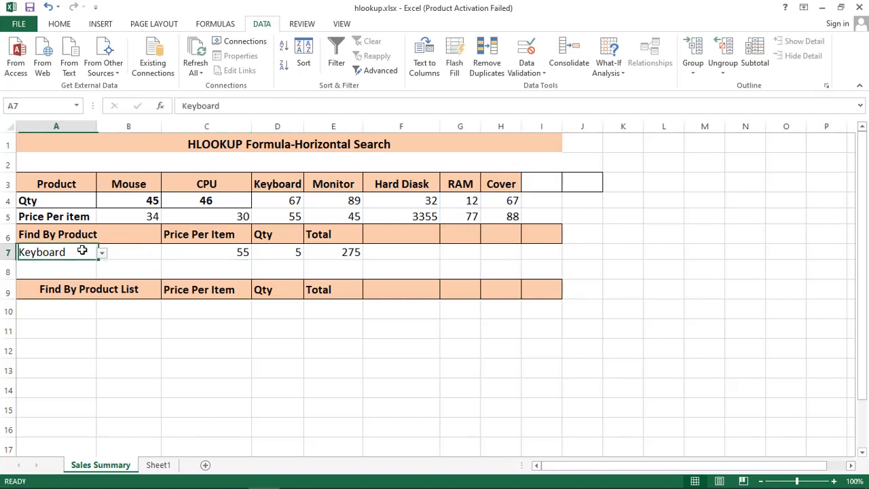
pyautogui.click(102, 253)
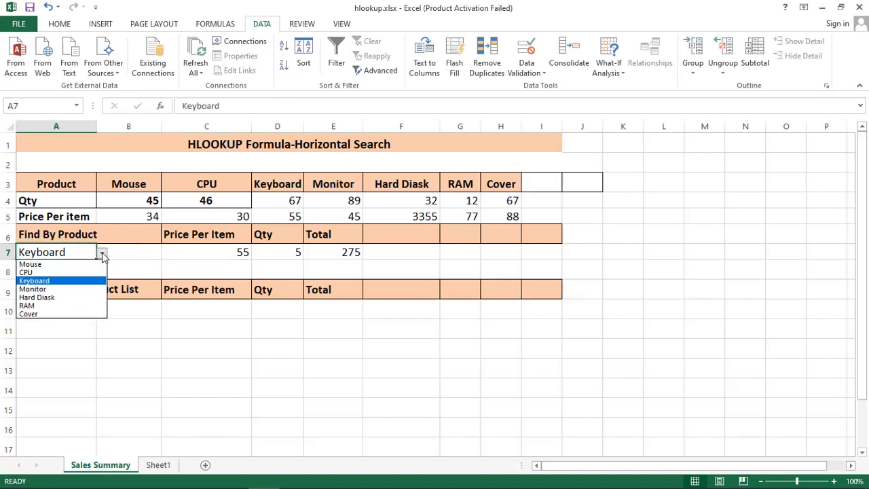
pyautogui.click(64, 298)
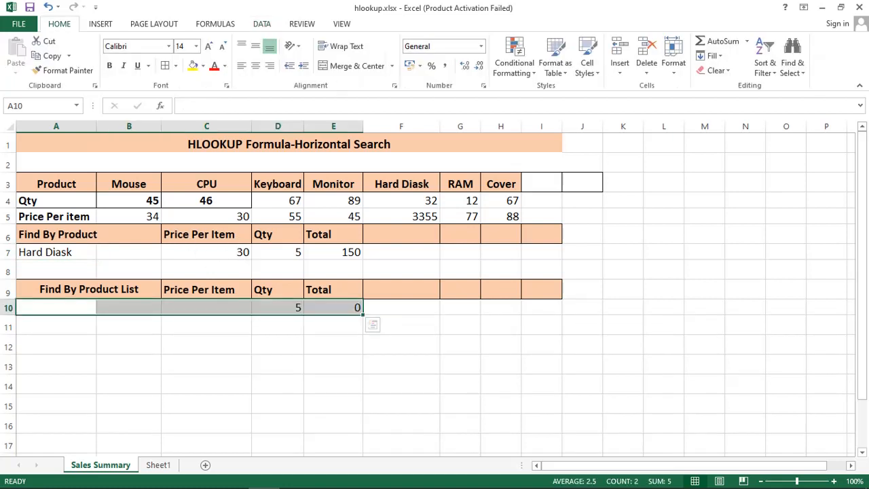
# Step: Examine the product table on Sheet1 and return to the Sales Summary sheet
pyautogui.click(157, 465)
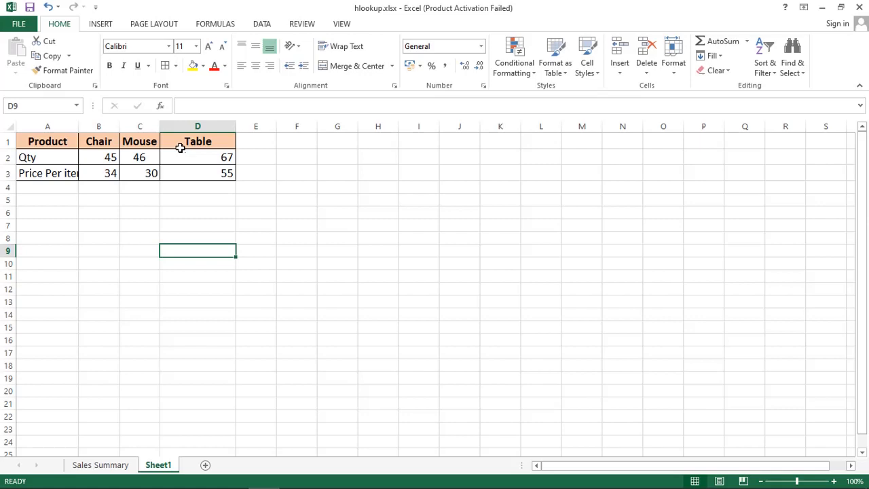
pyautogui.click(102, 465)
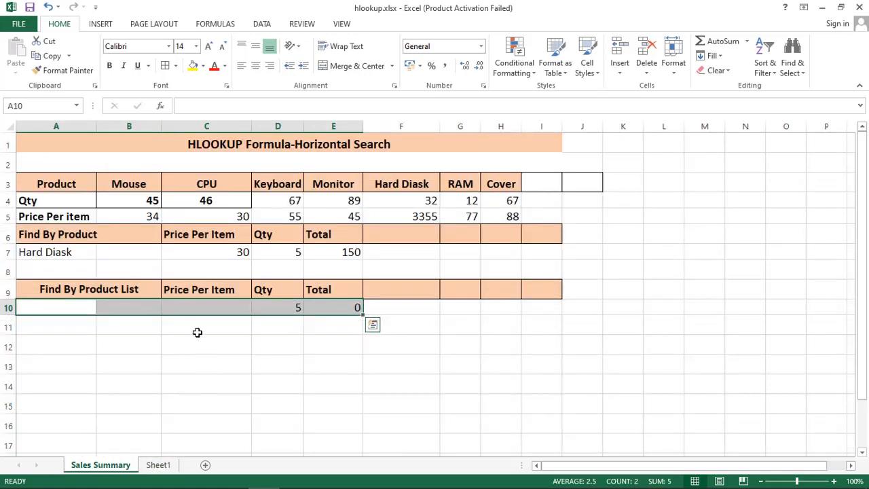
pyautogui.click(196, 332)
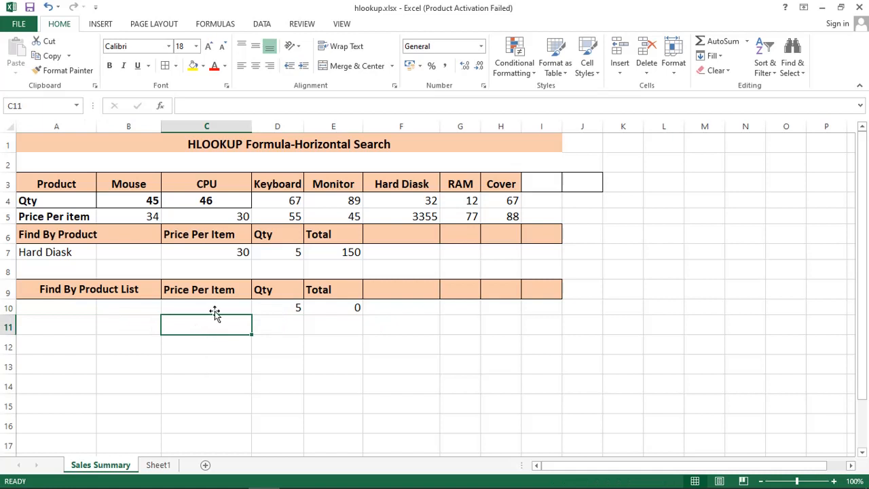
# Step: Start an HLOOKUP formula in C10 under Find By Product List, using A10 as the lookup value
pyautogui.click(215, 310)
pyautogui.write('=H')
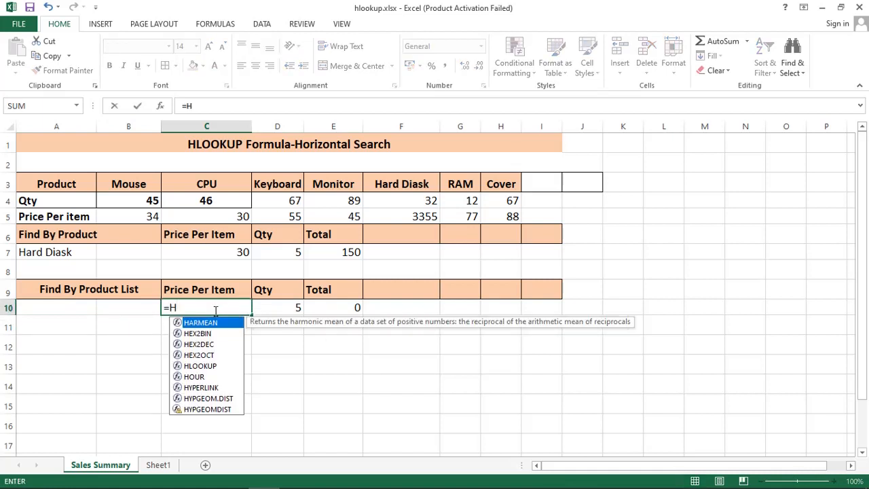
pyautogui.click(210, 366)
pyautogui.doubleClick(211, 367)
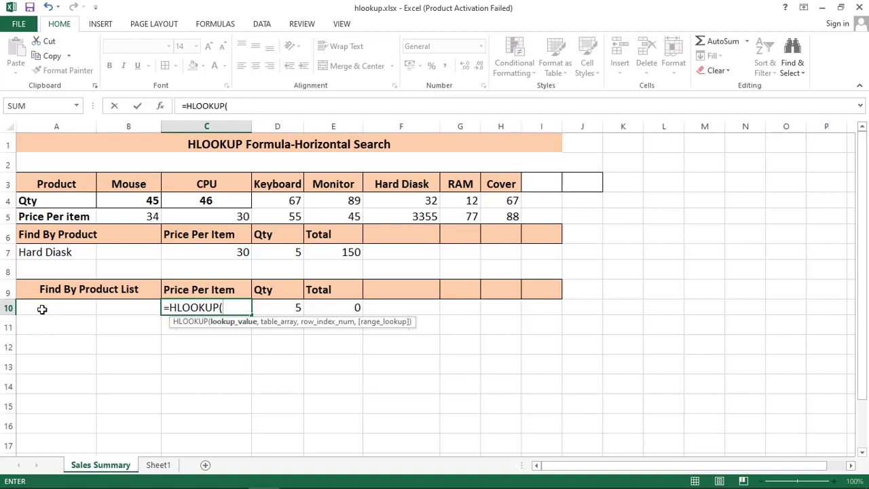
pyautogui.click(236, 102)
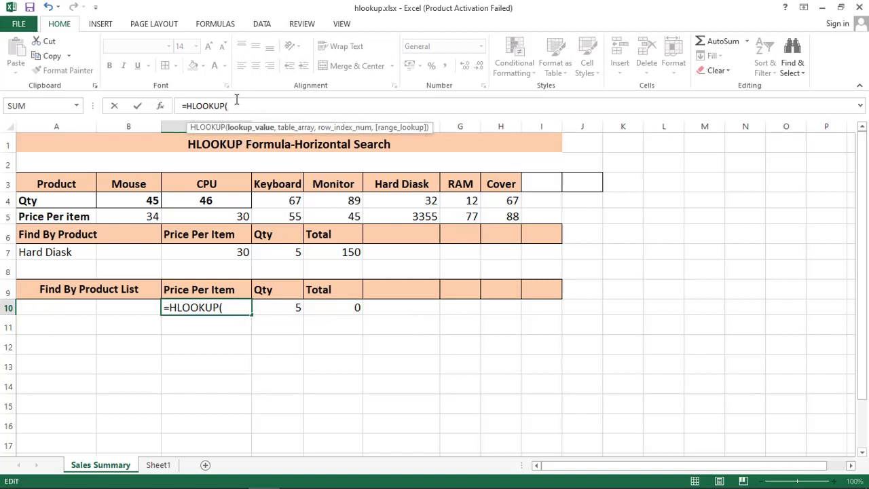
pyautogui.write('A10,')
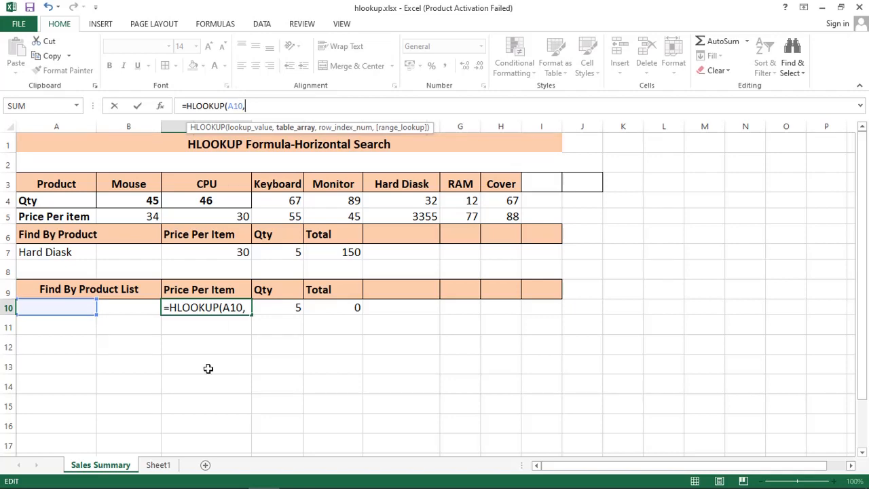
# Step: Complete the HLOOKUP formula in C10 with table array Sheet1!B1:D3 and row index 3
pyautogui.click(161, 467)
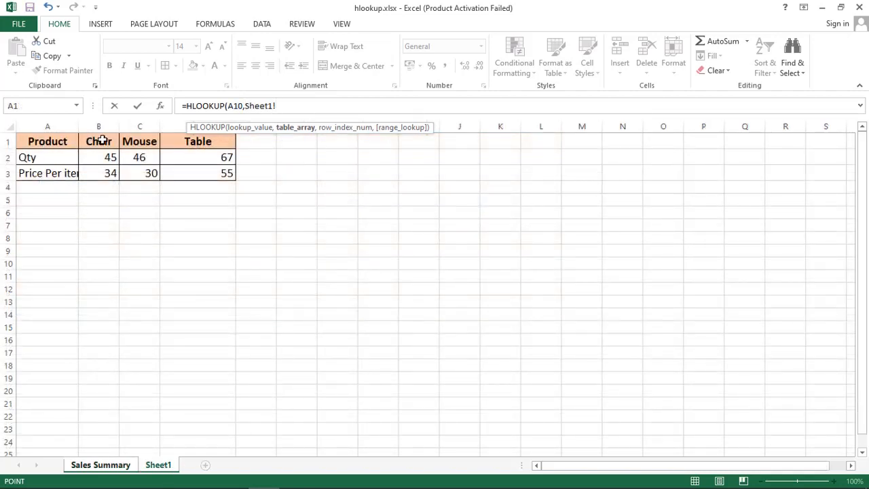
pyautogui.moveTo(99, 142); pyautogui.dragTo(202, 178)
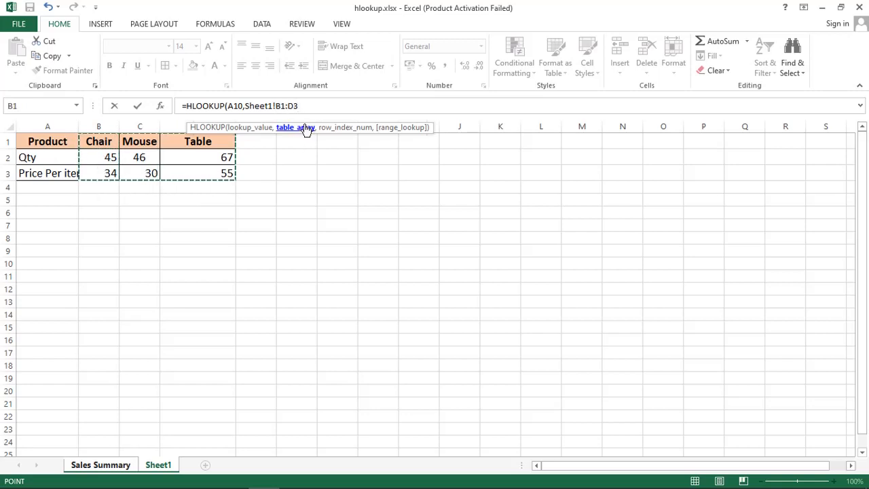
pyautogui.write(',3')
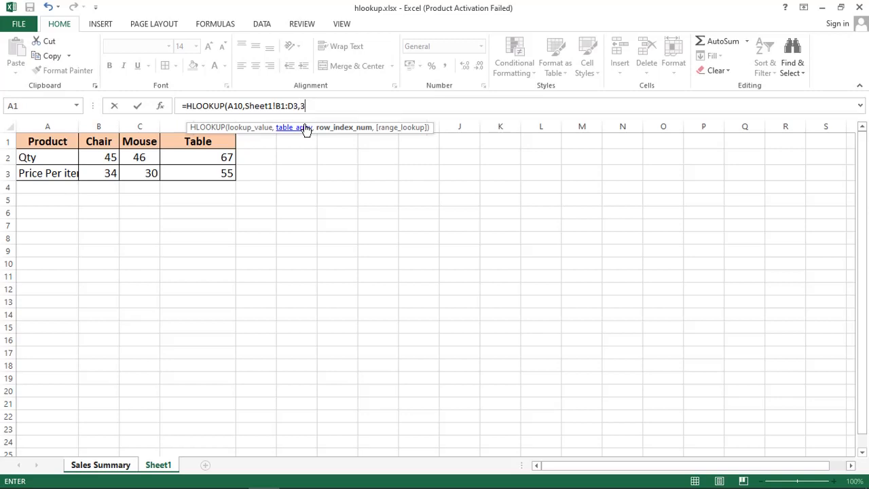
pyautogui.write(')')
pyautogui.press('Return')
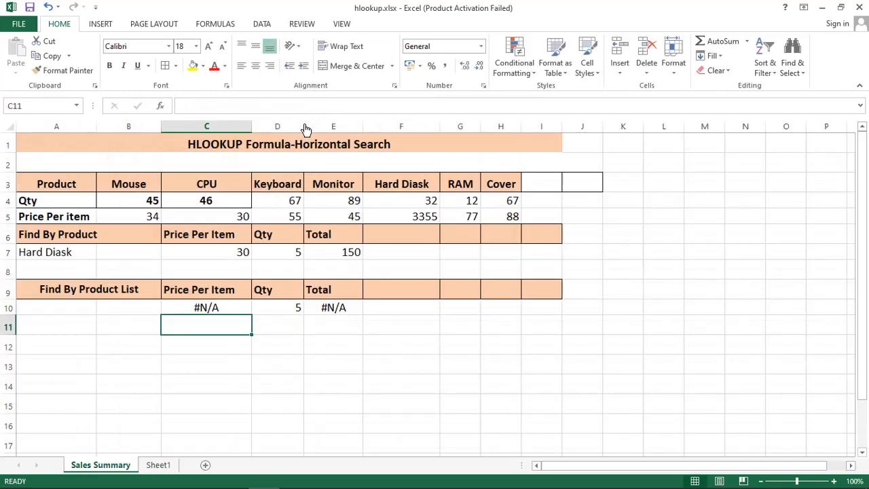
# Step: Enter Chair as the lookup product in A10 and check its price per item in C10
pyautogui.click(103, 310)
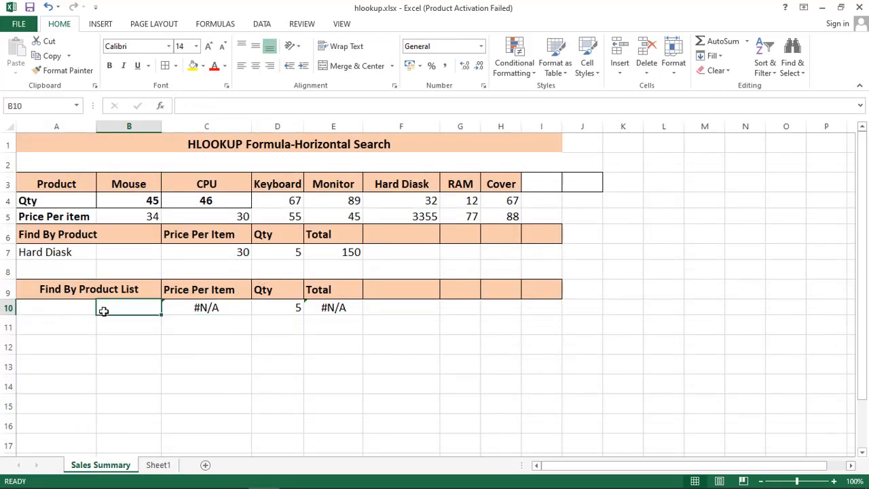
pyautogui.click(52, 310)
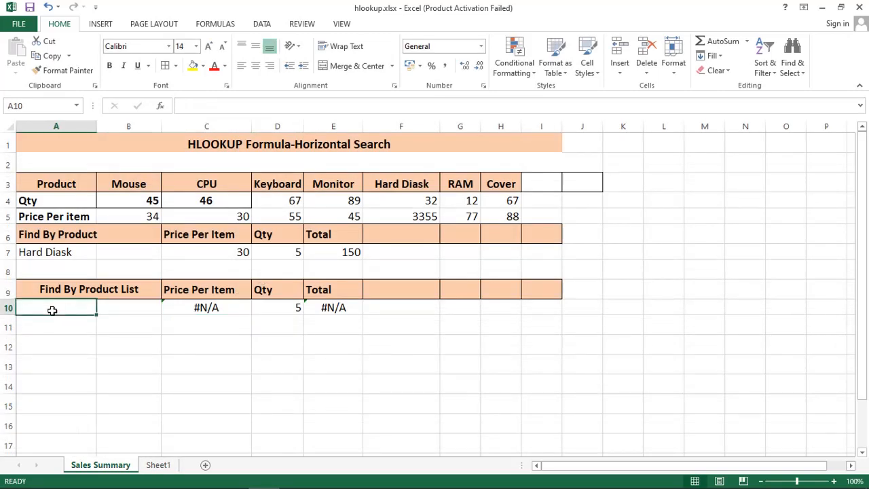
pyautogui.write('Char')
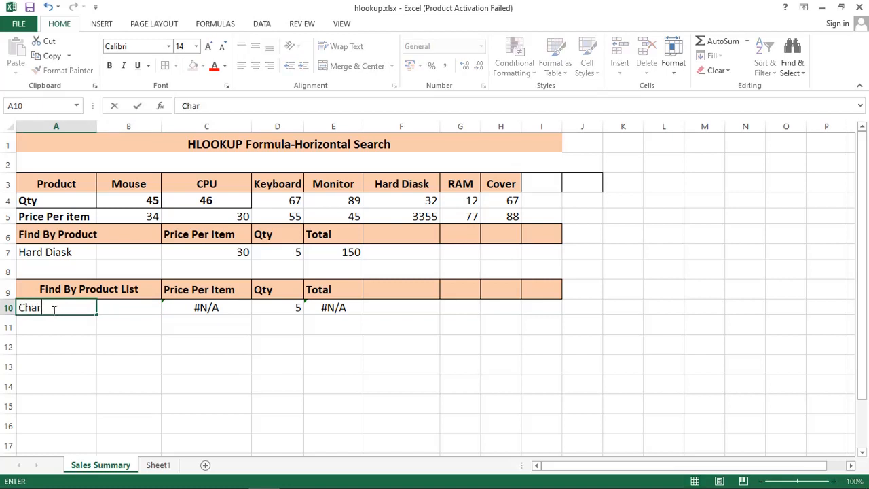
pyautogui.press('BackSpace')
pyautogui.write('ir')
pyautogui.press('Return')
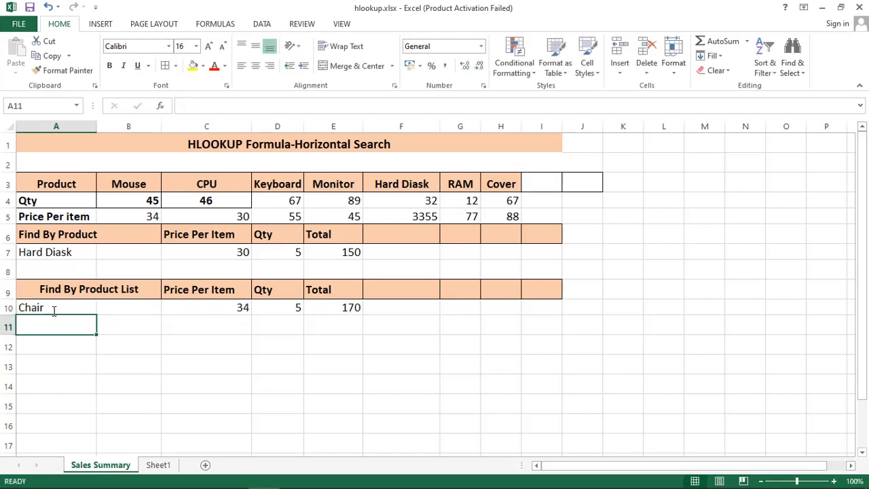
pyautogui.click(195, 307)
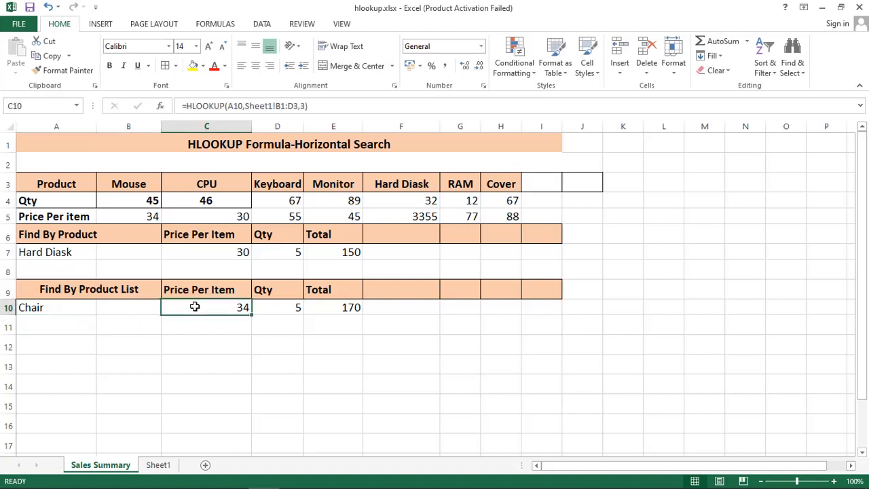
# Step: Change the lookup product in A10 to Table and check the price returned in C10
pyautogui.click(56, 308)
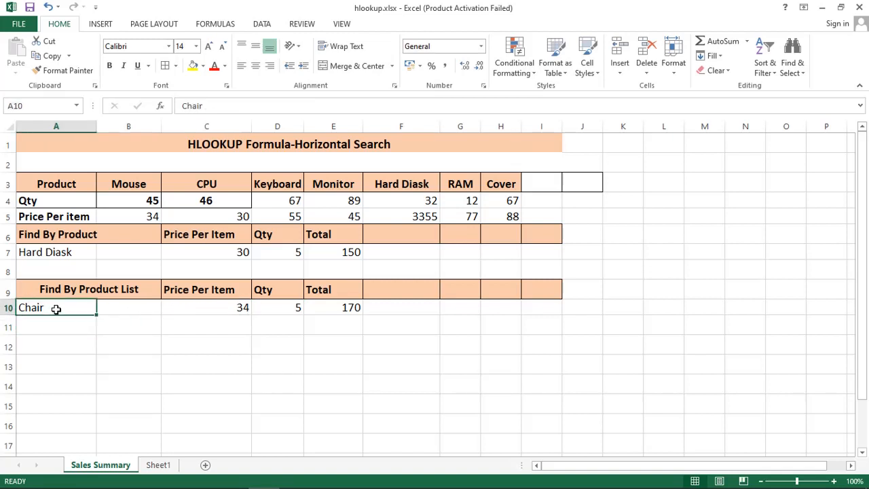
pyautogui.write('Table')
pyautogui.press('Return')
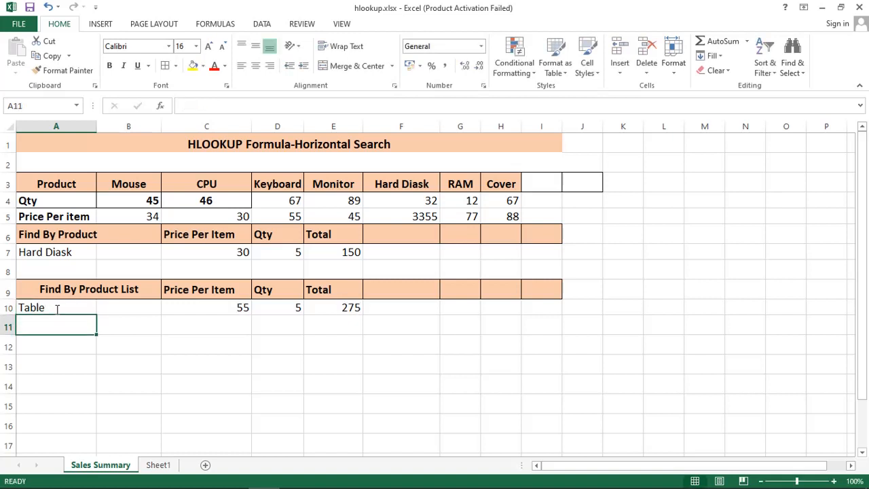
pyautogui.click(224, 308)
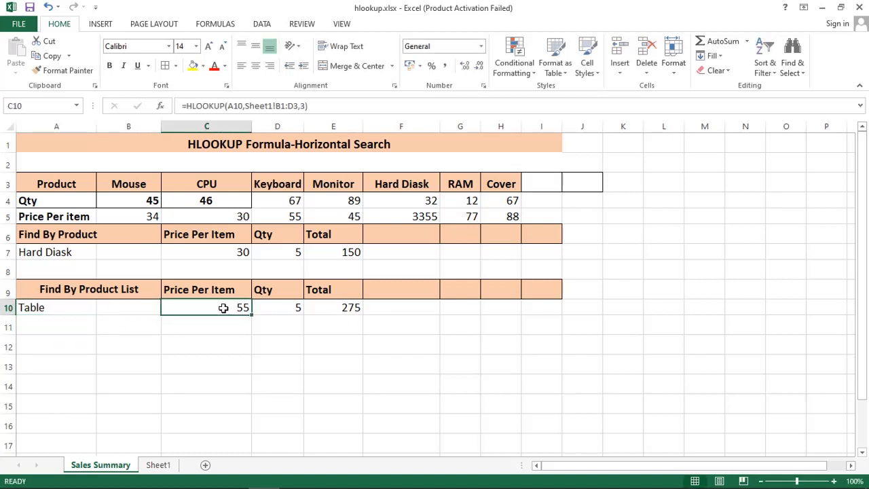